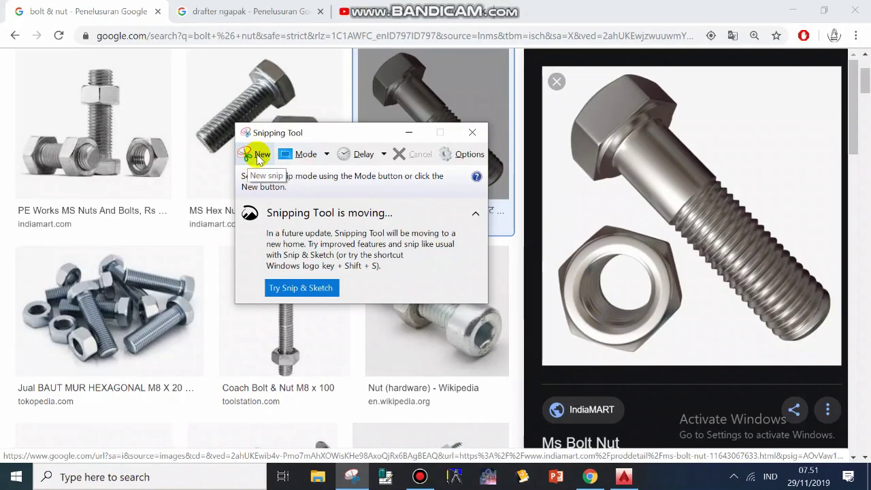
Capture the enlarged bolt-and-nut photo in the Google preview panel as a new snip
{"action": "left_click", "coordinate": [258, 157]}
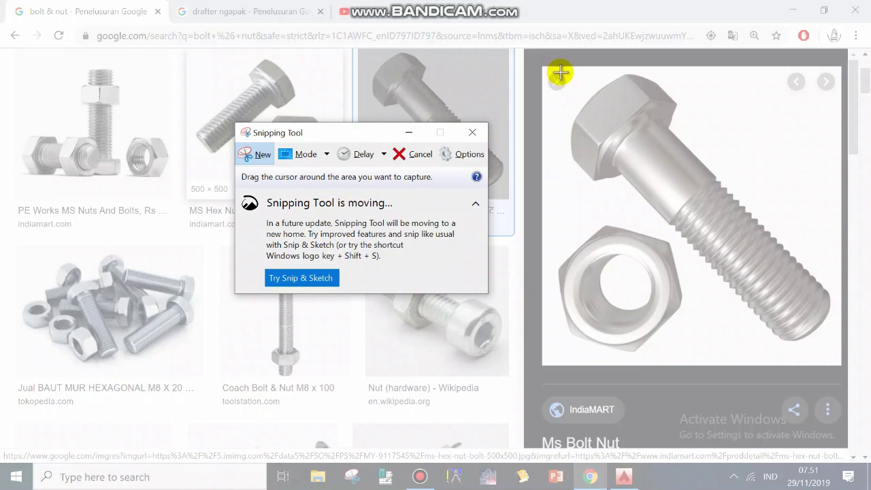
{"action": "left_click_drag", "start_coordinate": [566, 69], "coordinate": [833, 360]}
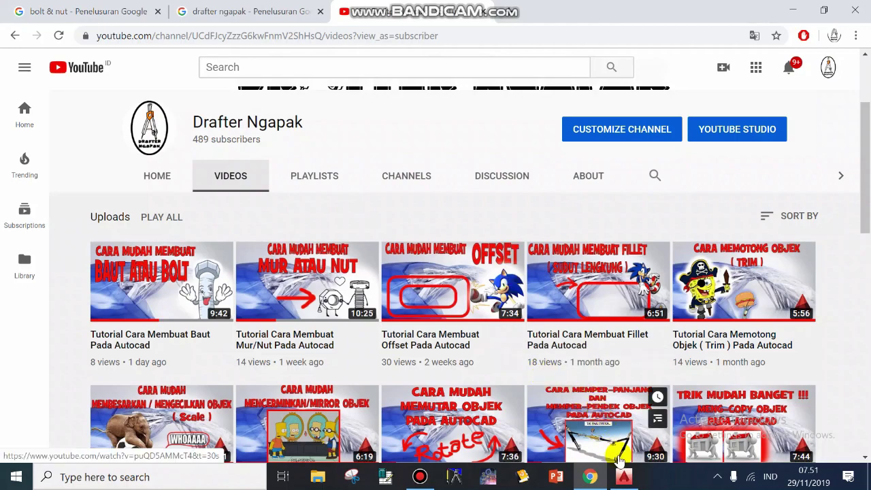
{"action": "left_click", "coordinate": [625, 478]}
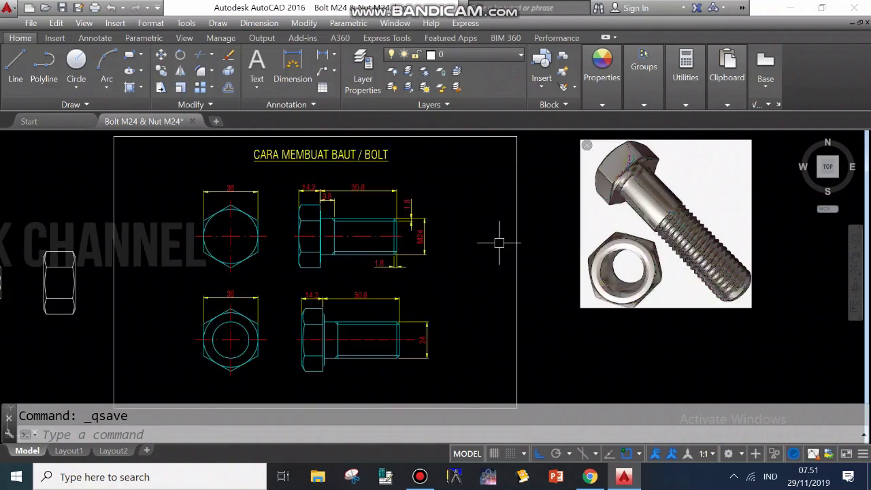
{"action": "middle_click_drag", "start_coordinate": [525, 233], "coordinate": [504, 232]}
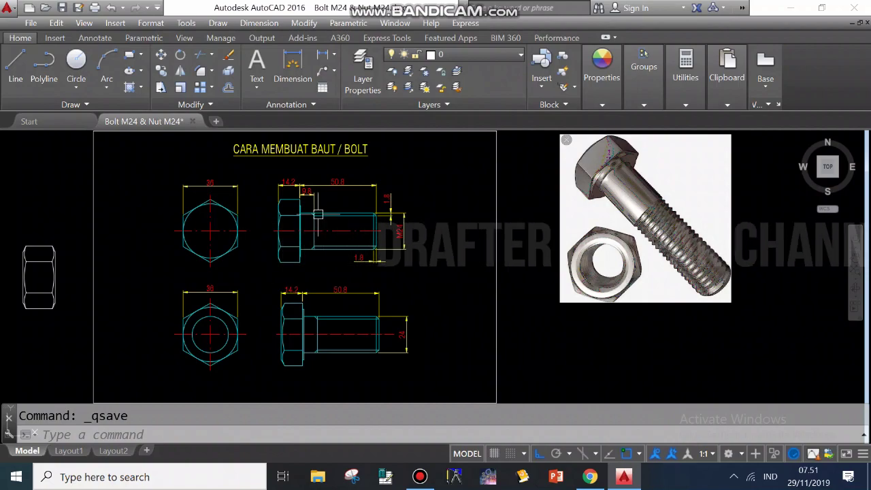
{"action": "scroll", "coordinate": [639, 178], "scroll_direction": "down", "scroll_amount": 2}
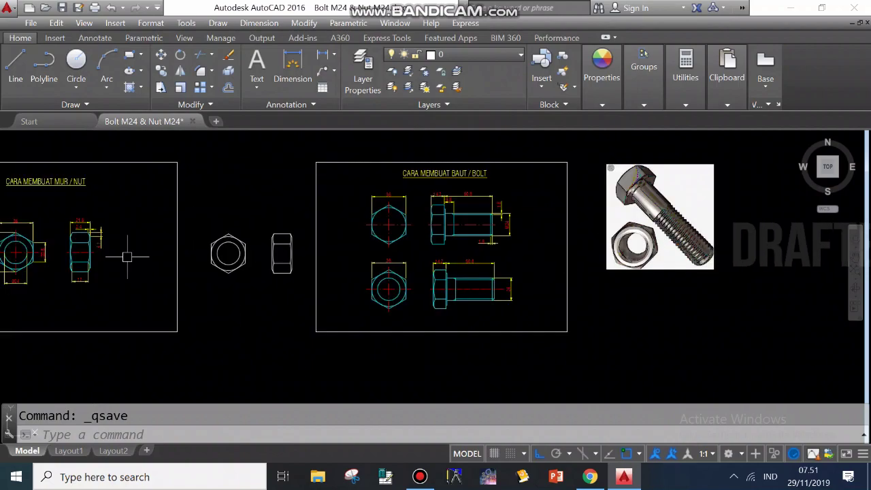
{"action": "middle_click_drag", "start_coordinate": [37, 227], "coordinate": [153, 227]}
{"action": "scroll", "coordinate": [133, 228], "scroll_direction": "up", "scroll_amount": 5}
{"action": "scroll", "coordinate": [133, 228], "scroll_direction": "down", "scroll_amount": 3}
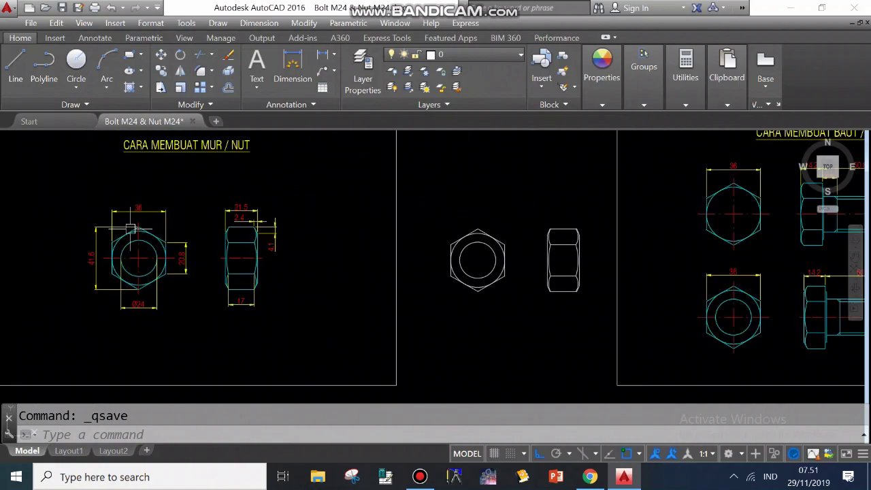
{"action": "scroll", "coordinate": [134, 235], "scroll_direction": "down", "scroll_amount": 2}
{"action": "middle_click_drag", "start_coordinate": [719, 218], "coordinate": [511, 234]}
{"action": "scroll", "coordinate": [306, 427], "scroll_direction": "up", "scroll_amount": 5}
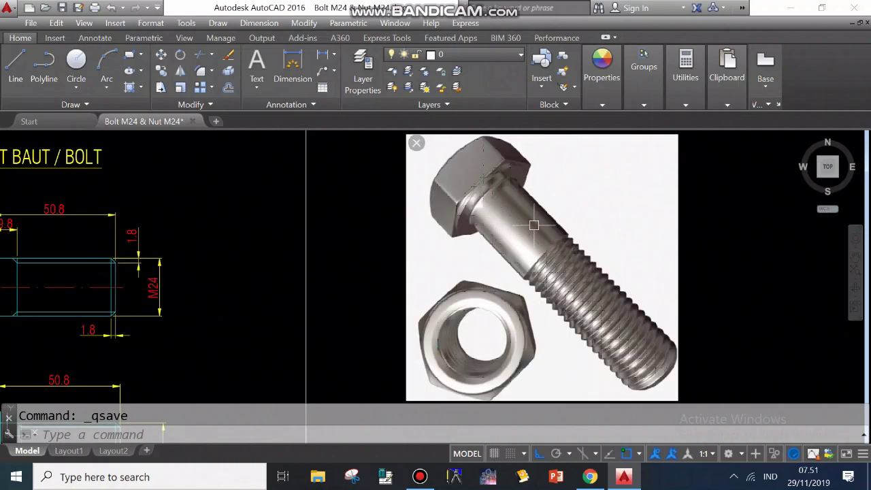
{"action": "scroll", "coordinate": [539, 222], "scroll_direction": "down", "scroll_amount": 3}
{"action": "scroll", "coordinate": [539, 221], "scroll_direction": "down", "scroll_amount": 2}
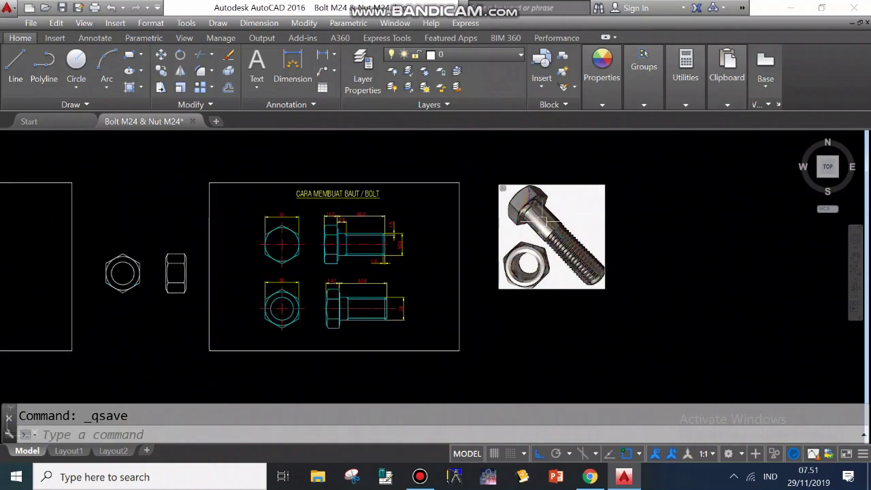
{"action": "scroll", "coordinate": [451, 298], "scroll_direction": "up", "scroll_amount": 3}
{"action": "scroll", "coordinate": [441, 230], "scroll_direction": "down", "scroll_amount": 1}
{"action": "middle_click_drag", "start_coordinate": [442, 230], "coordinate": [430, 234]}
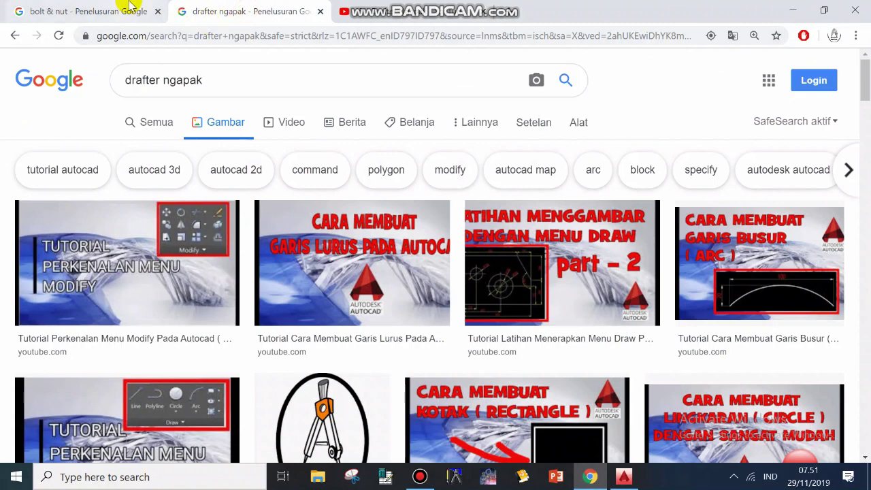
Return to the 'bolt & nut' image results and open the Ms Bolt Nut photo in the preview
{"action": "left_click", "coordinate": [132, 7]}
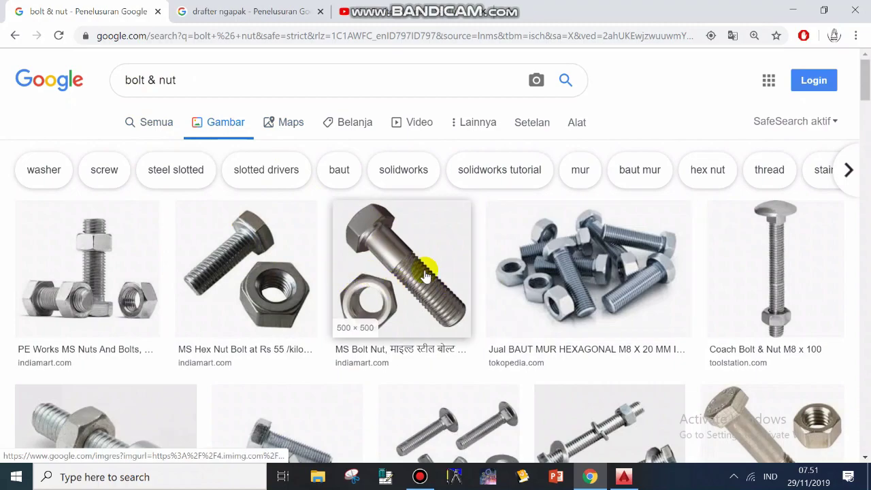
{"action": "left_click", "coordinate": [442, 253]}
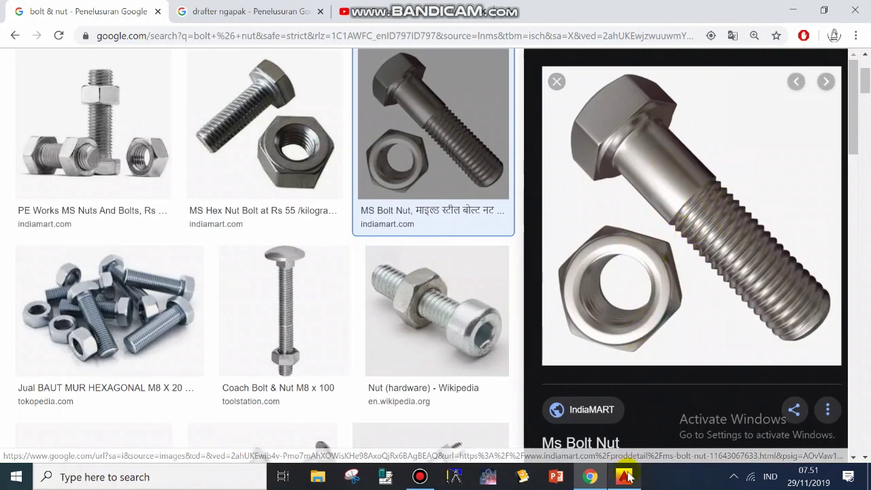
Launch Snipping Tool from a 'sni' Windows search and move its window higher up
{"action": "left_click", "coordinate": [111, 480]}
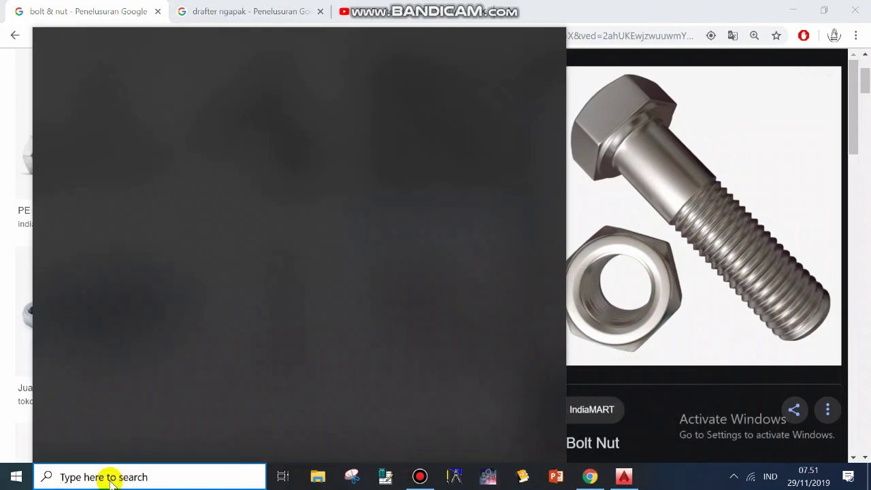
{"action": "type", "text": "snip"}
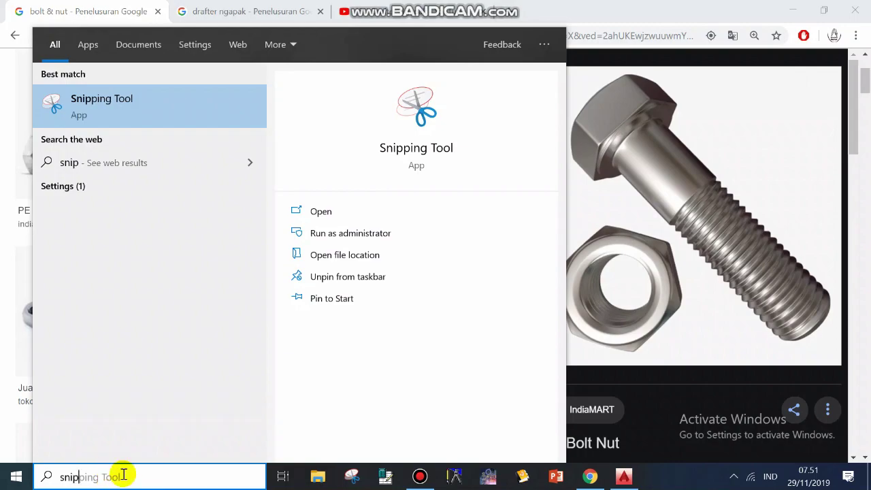
{"action": "left_click", "coordinate": [143, 109]}
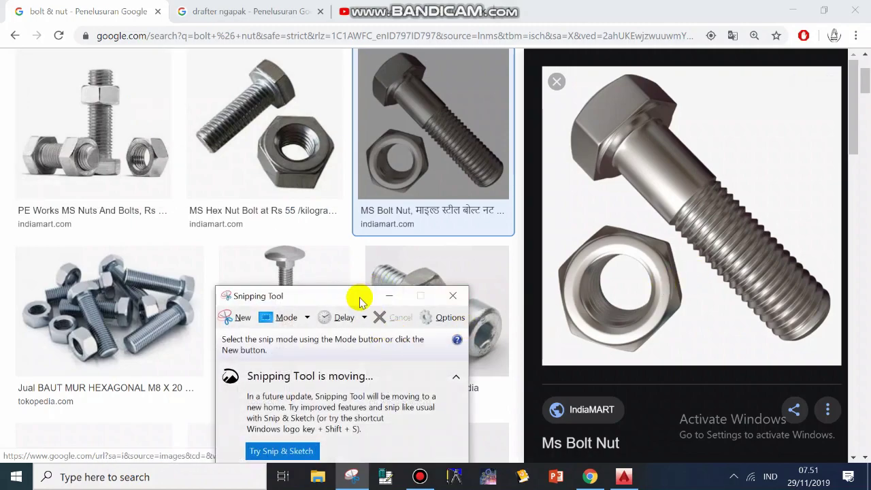
{"action": "left_click_drag", "start_coordinate": [360, 302], "coordinate": [380, 138]}
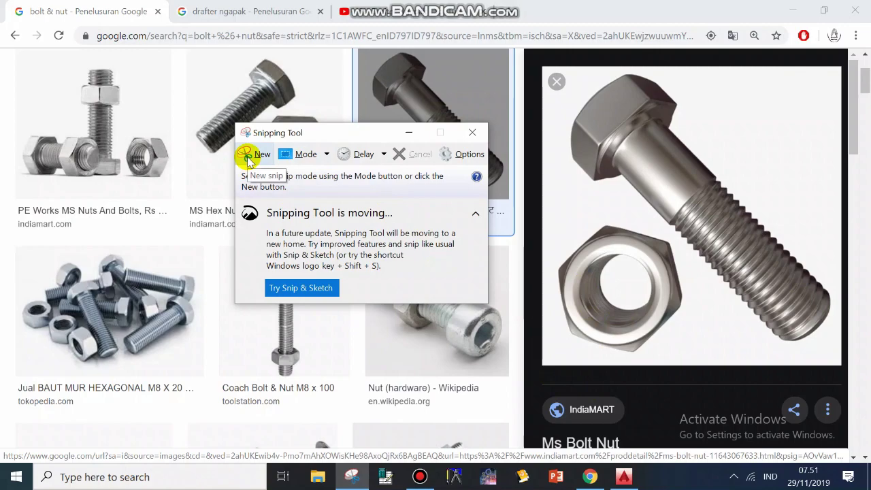
Snip the enlarged bolt-and-nut preview photo and copy it to the clipboard
{"action": "left_click", "coordinate": [257, 156]}
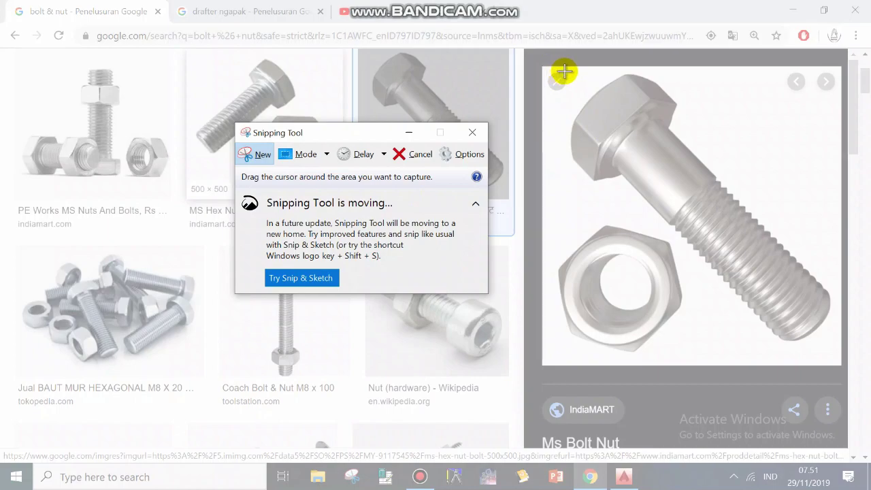
{"action": "left_click_drag", "start_coordinate": [566, 69], "coordinate": [833, 355]}
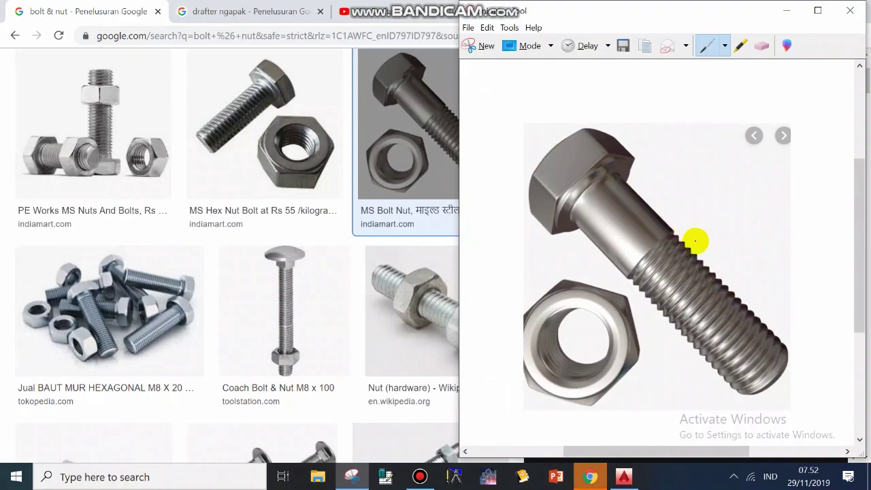
{"action": "right_click", "coordinate": [700, 234]}
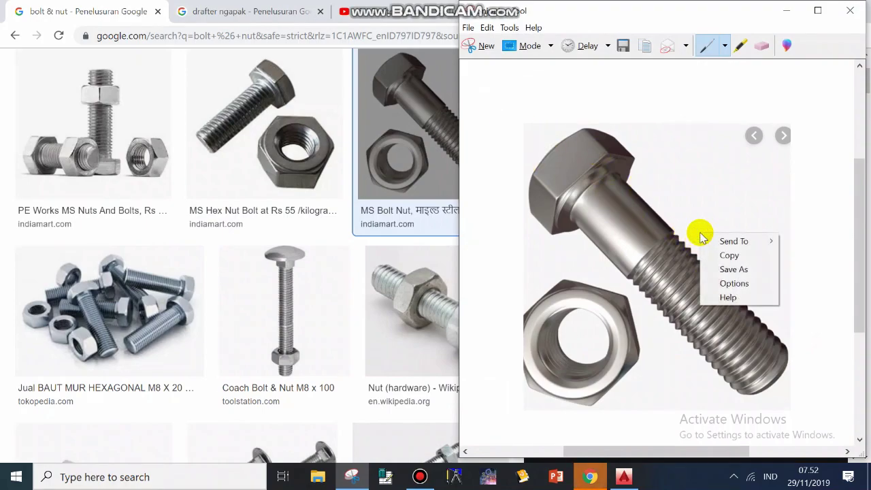
{"action": "left_click", "coordinate": [727, 255]}
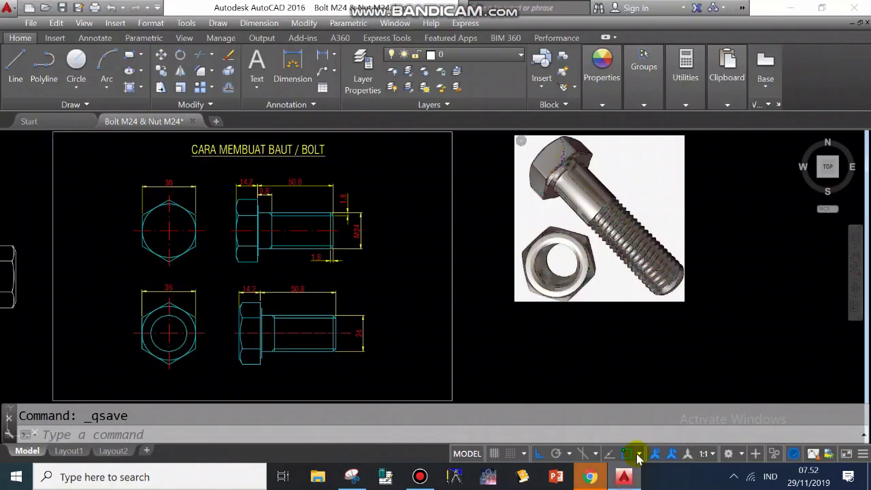
Paste the copied bolt-and-nut snip into the drawing, placing it right of the bolt drawing
{"action": "scroll", "coordinate": [494, 243], "scroll_direction": "down", "scroll_amount": 5}
{"action": "scroll", "coordinate": [545, 252], "scroll_direction": "up", "scroll_amount": 5}
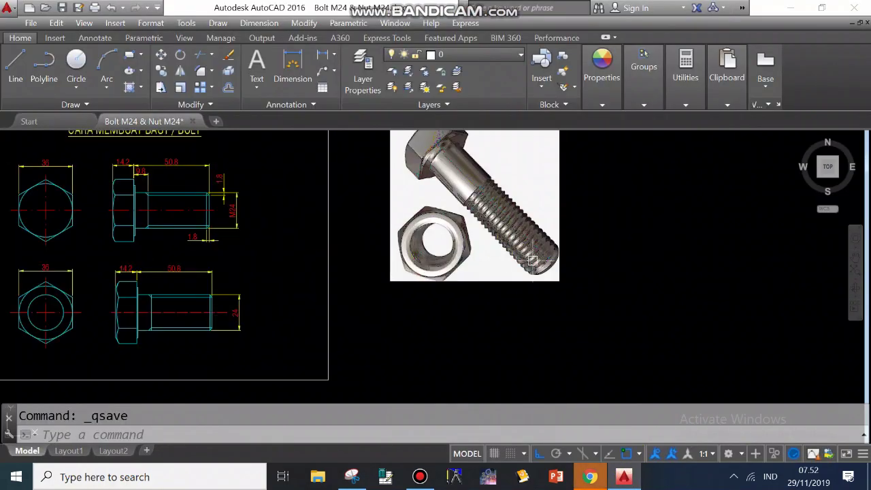
{"action": "left_click", "coordinate": [56, 23]}
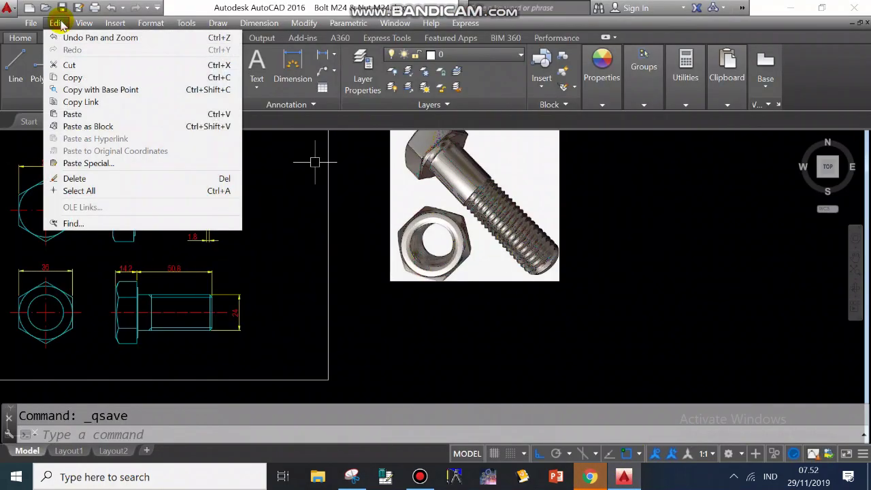
{"action": "left_click", "coordinate": [72, 114]}
{"action": "scroll", "coordinate": [575, 327], "scroll_direction": "down", "scroll_amount": 3}
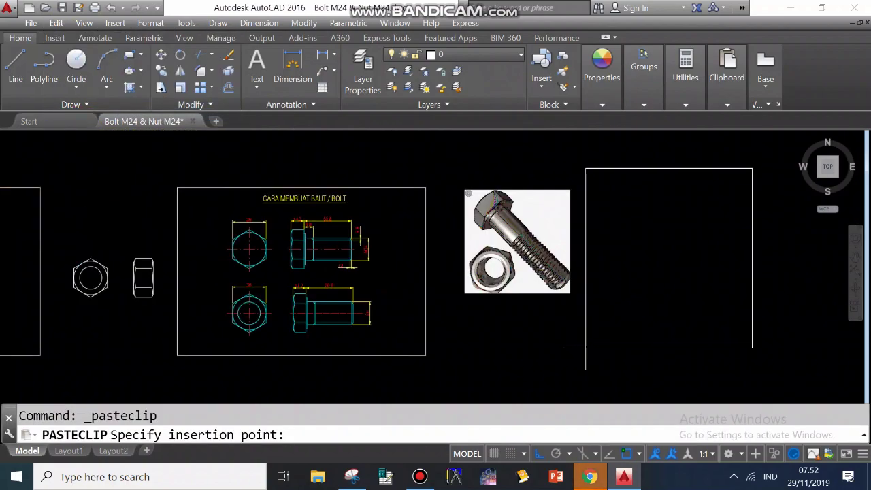
{"action": "left_click", "coordinate": [586, 348]}
{"action": "scroll", "coordinate": [749, 314], "scroll_direction": "up", "scroll_amount": 3}
{"action": "scroll", "coordinate": [691, 295], "scroll_direction": "down", "scroll_amount": 3}
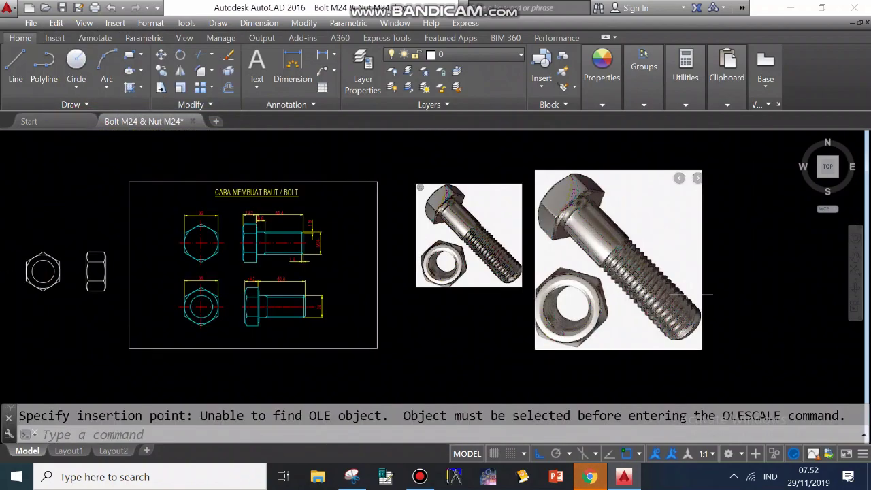
{"action": "scroll", "coordinate": [691, 296], "scroll_direction": "up", "scroll_amount": 2}
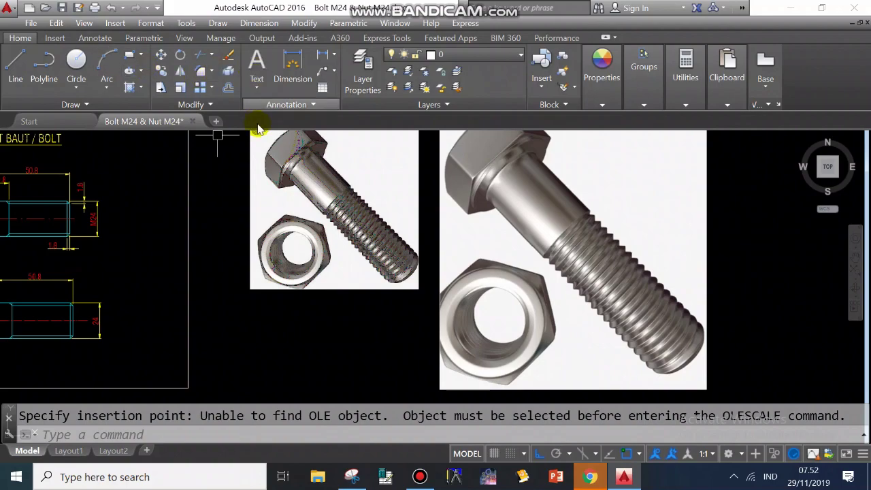
{"action": "scroll", "coordinate": [517, 222], "scroll_direction": "down", "scroll_amount": 2}
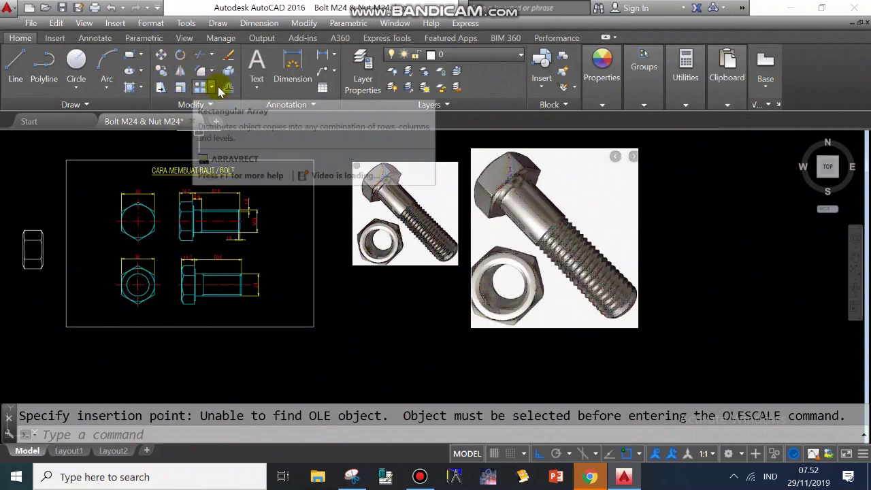
Scale the large pasted photo about its lower-left corner using reference length 1 and new length 0.5
{"action": "left_click", "coordinate": [180, 89]}
{"action": "left_click", "coordinate": [595, 350]}
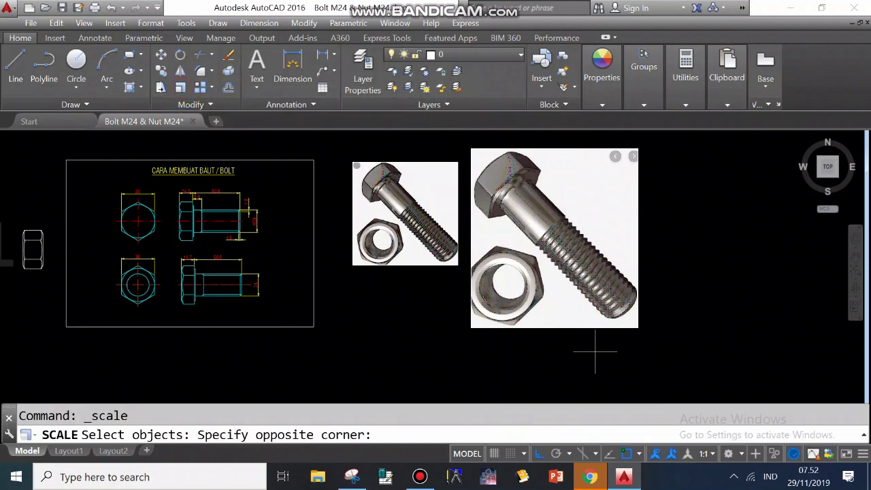
{"action": "left_click", "coordinate": [564, 305]}
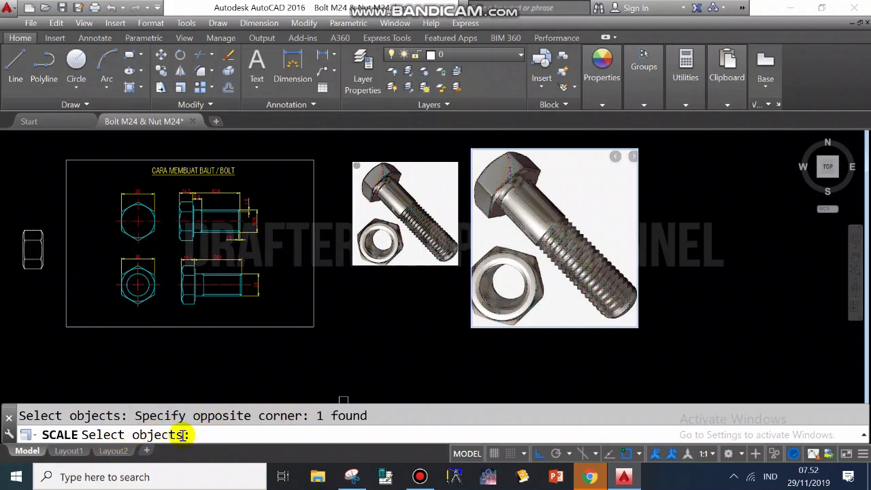
{"action": "key", "text": "Return"}
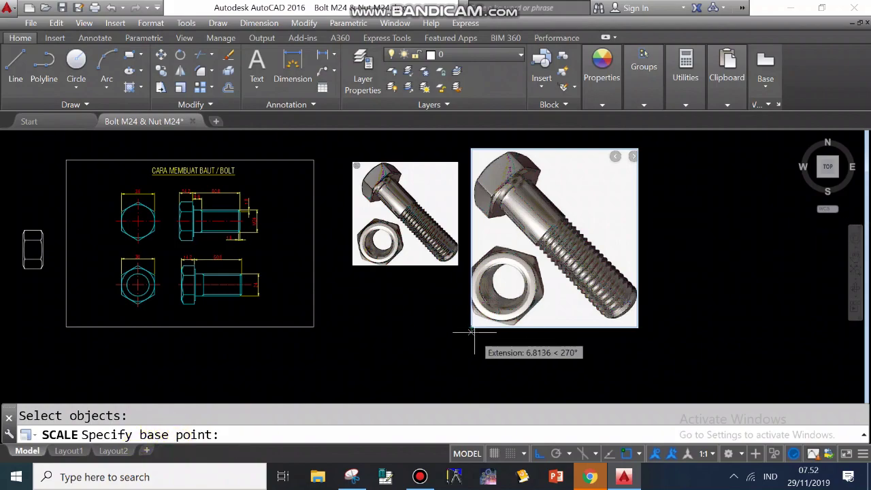
{"action": "left_click", "coordinate": [473, 327]}
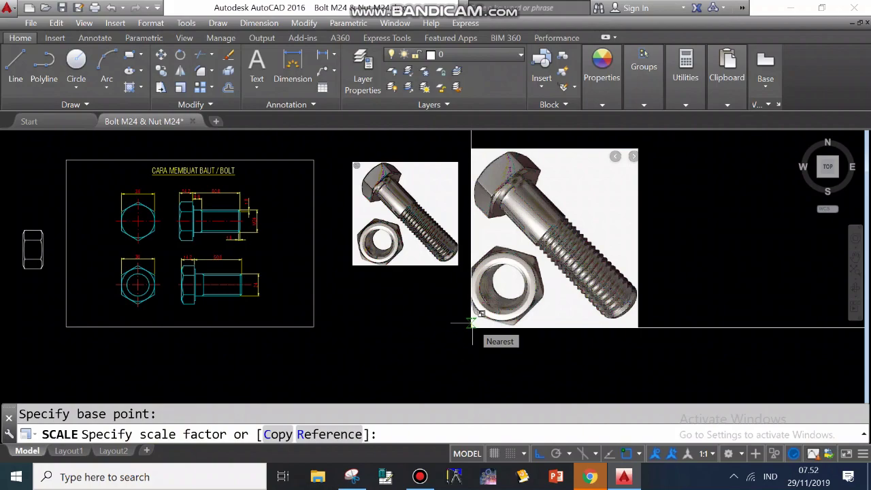
{"action": "type", "text": "r"}
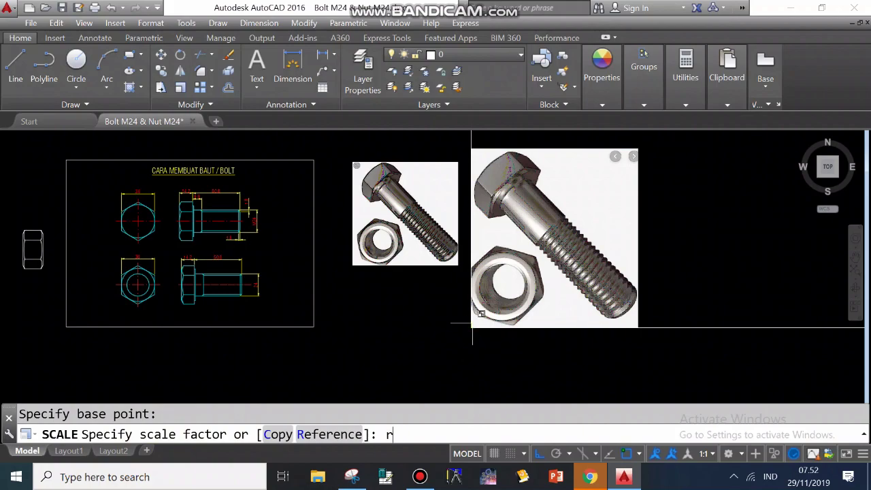
{"action": "key", "text": "Return"}
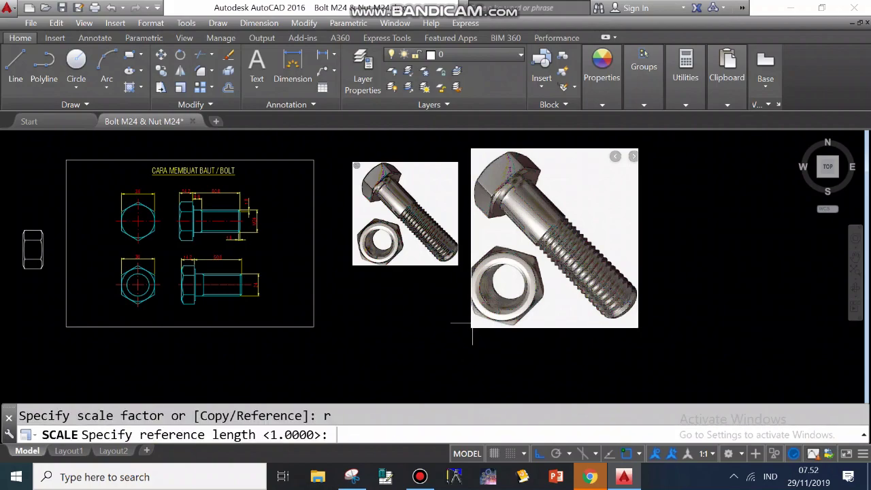
{"action": "type", "text": "1"}
{"action": "key", "text": "Return"}
{"action": "type", "text": ".5"}
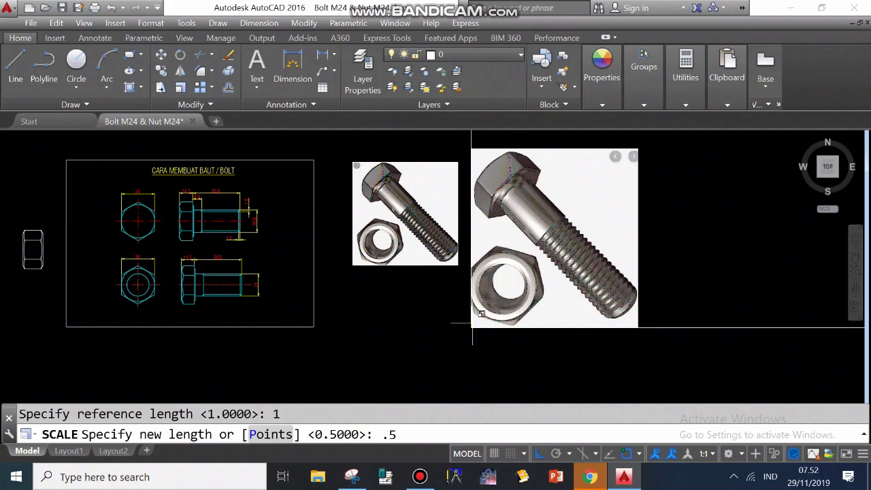
{"action": "key", "text": "Return"}
{"action": "scroll", "coordinate": [454, 294], "scroll_direction": "up", "scroll_amount": 2}
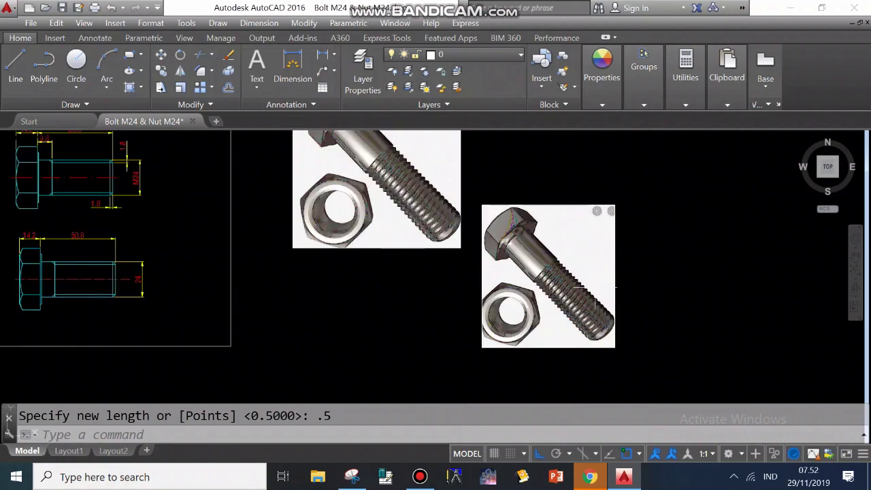
{"action": "scroll", "coordinate": [433, 297], "scroll_direction": "up", "scroll_amount": 2}
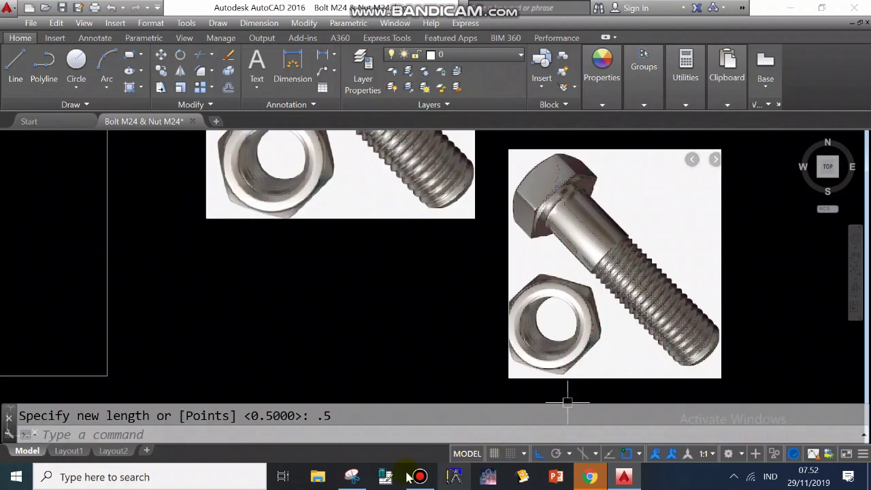
{"action": "left_click", "coordinate": [352, 477]}
{"action": "left_click_drag", "start_coordinate": [636, 6], "coordinate": [301, 31]}
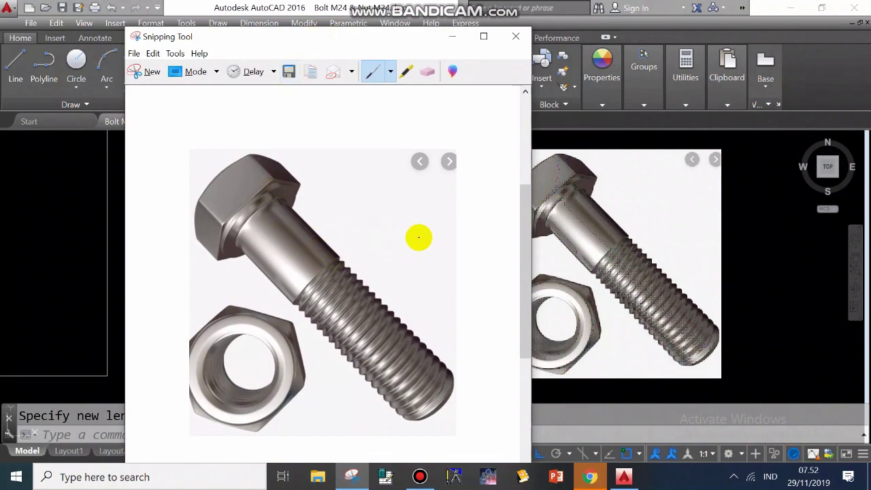
{"action": "left_click_drag", "start_coordinate": [371, 36], "coordinate": [292, 24]}
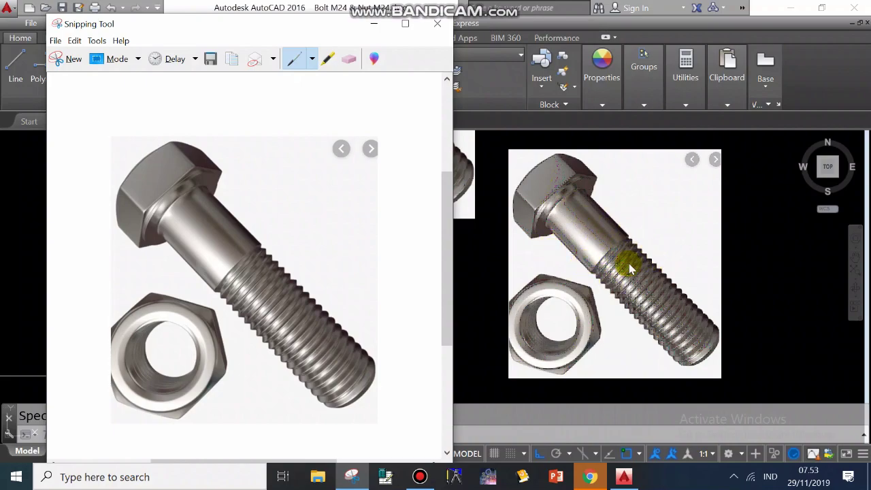
{"action": "left_click", "coordinate": [762, 243]}
{"action": "left_click", "coordinate": [83, 23]}
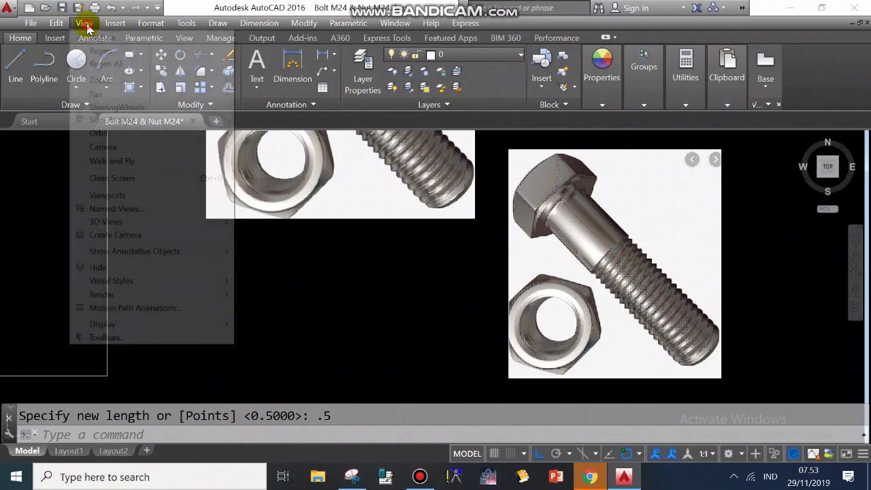
{"action": "left_click", "coordinate": [113, 23]}
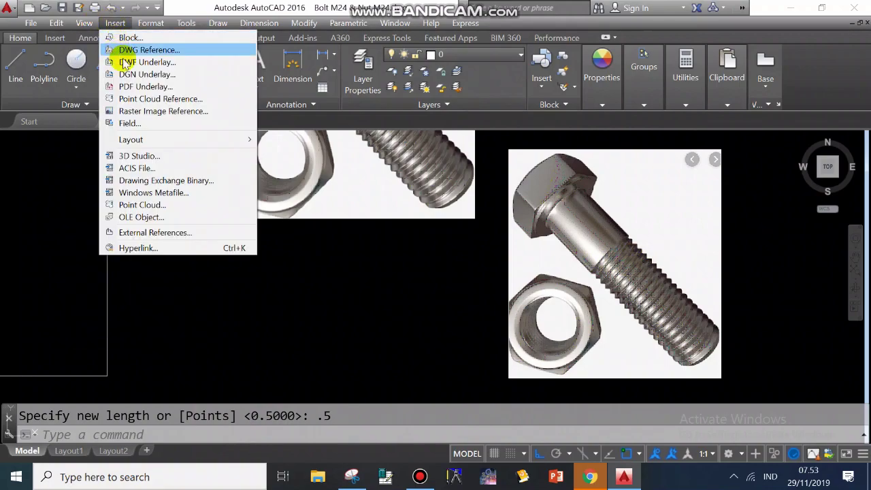
{"action": "left_click", "coordinate": [164, 111]}
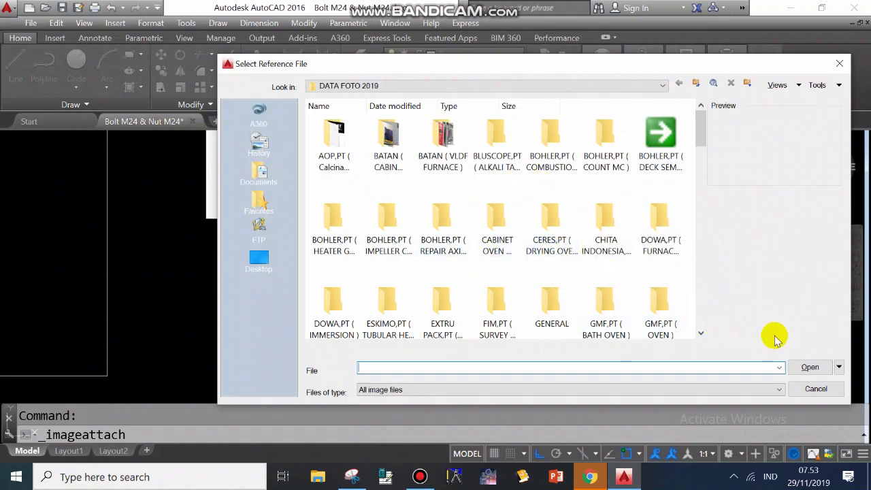
{"action": "left_click", "coordinate": [816, 389]}
{"action": "scroll", "coordinate": [401, 283], "scroll_direction": "down", "scroll_amount": 4}
{"action": "scroll", "coordinate": [425, 252], "scroll_direction": "up", "scroll_amount": 2}
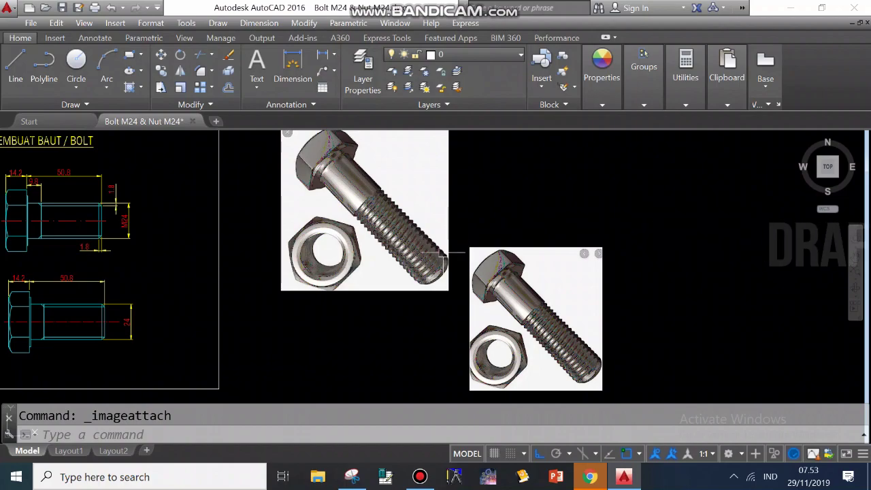
{"action": "scroll", "coordinate": [550, 229], "scroll_direction": "down", "scroll_amount": 2}
{"action": "scroll", "coordinate": [550, 229], "scroll_direction": "up", "scroll_amount": 2}
{"action": "scroll", "coordinate": [479, 273], "scroll_direction": "down", "scroll_amount": 2}
{"action": "scroll", "coordinate": [496, 306], "scroll_direction": "up", "scroll_amount": 5}
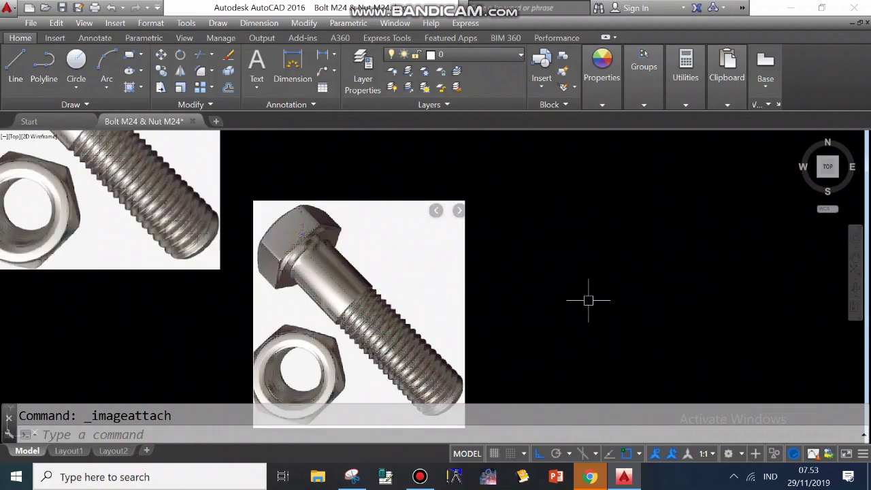
{"action": "scroll", "coordinate": [694, 286], "scroll_direction": "down", "scroll_amount": 2}
{"action": "scroll", "coordinate": [389, 235], "scroll_direction": "down", "scroll_amount": 1}
{"action": "scroll", "coordinate": [388, 235], "scroll_direction": "up", "scroll_amount": 2}
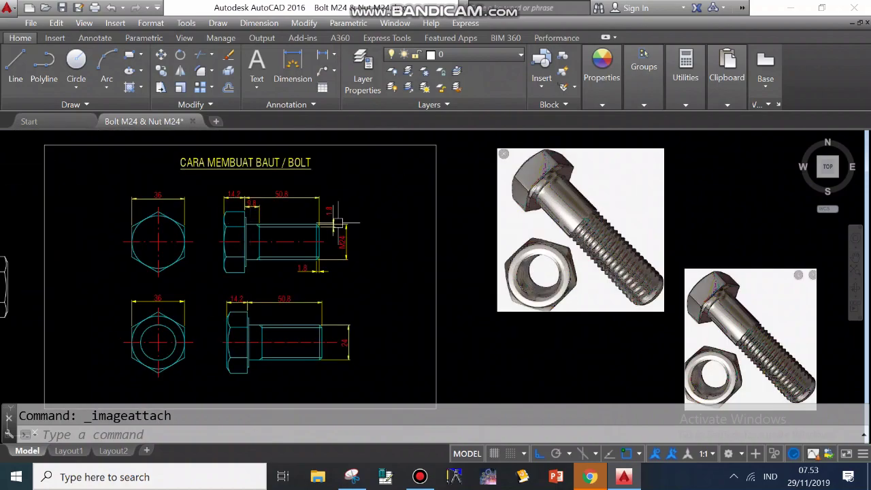
{"action": "middle_click_drag", "start_coordinate": [452, 226], "coordinate": [439, 215]}
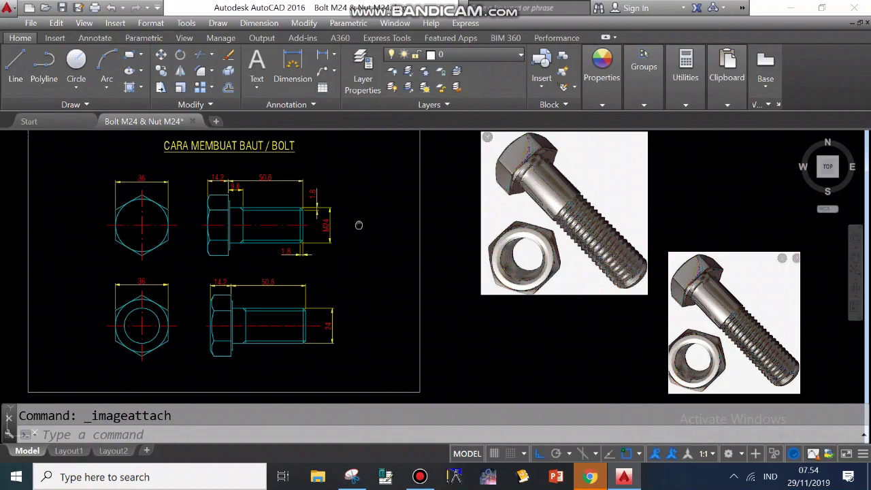
{"action": "middle_click_drag", "start_coordinate": [356, 224], "coordinate": [354, 234]}
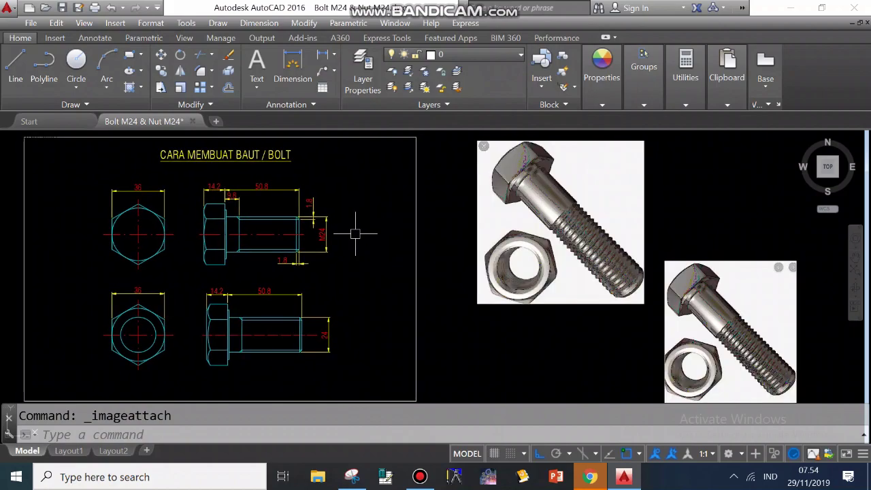